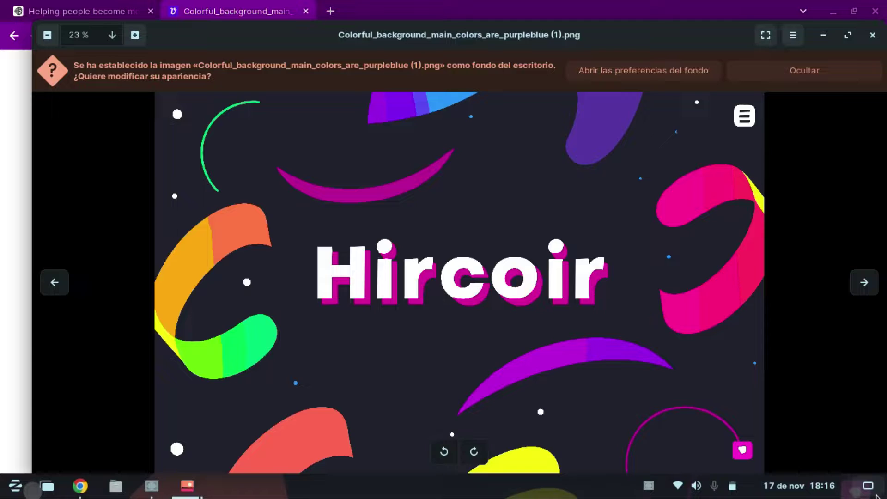
Dismiss the image viewer and Downloads window to reveal the Hircoir wallpaper desktop
click(877, 495)
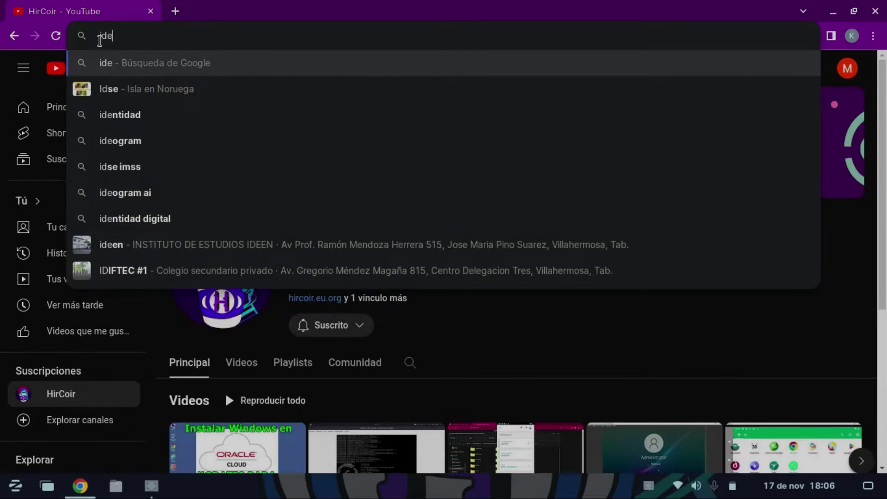
Navigate Chrome to ideogram.ai
text(am.ai)
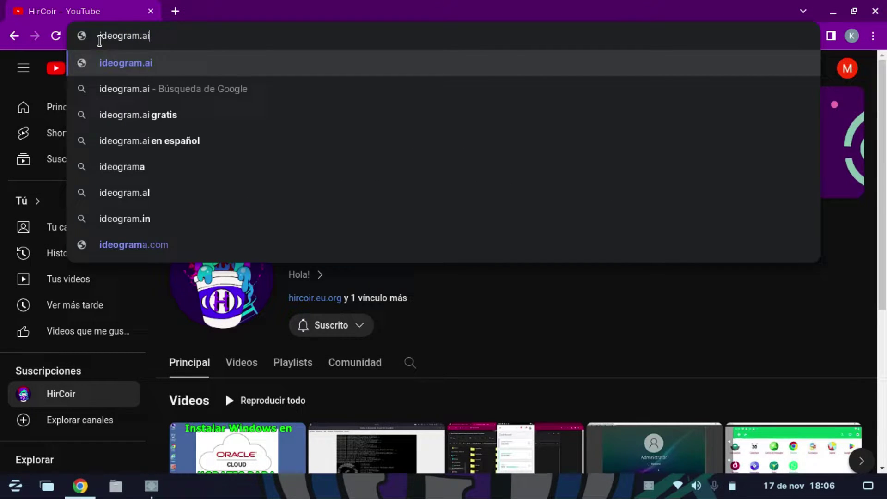
key(Return)
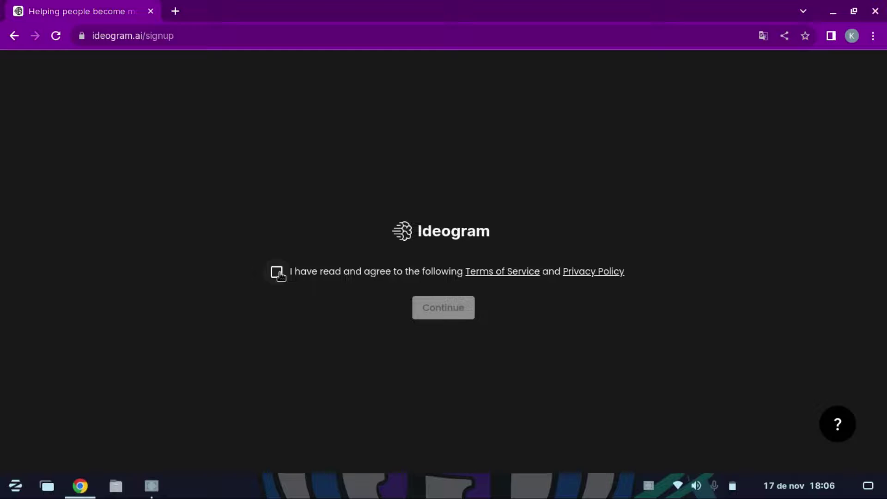
Agree to the terms and privacy policy, enter a username, and complete registration
click(276, 272)
click(426, 308)
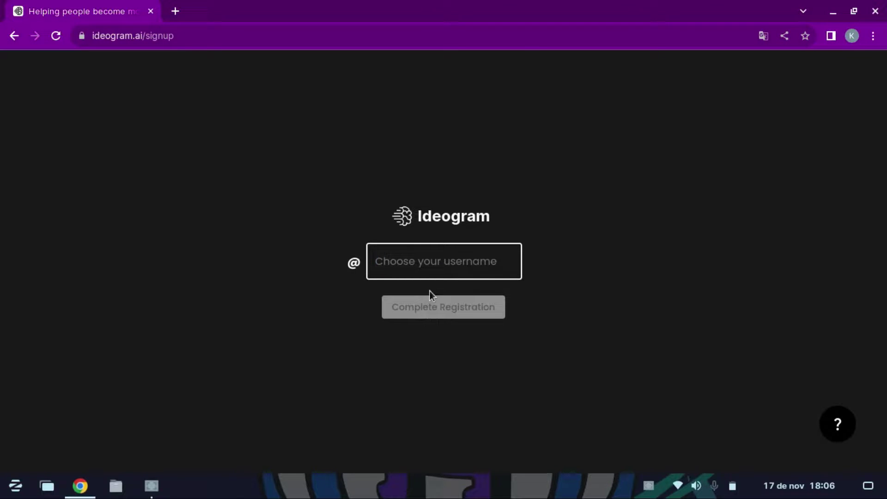
text(kamora)
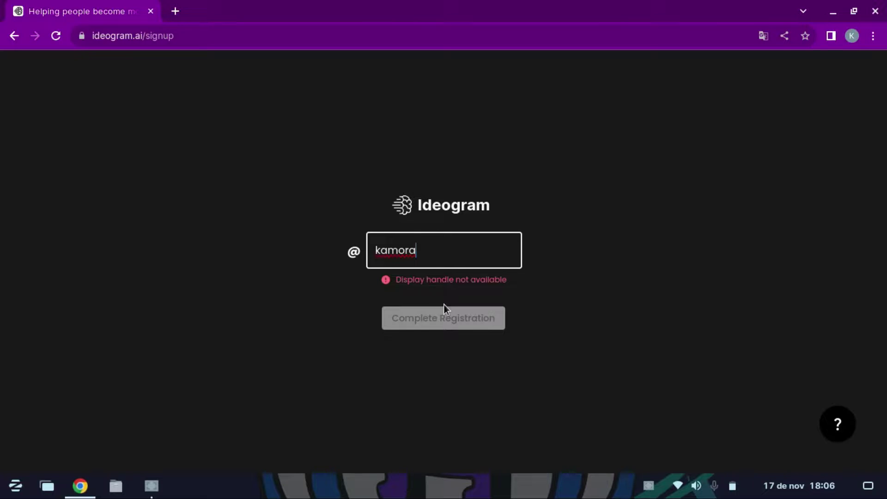
text(c)
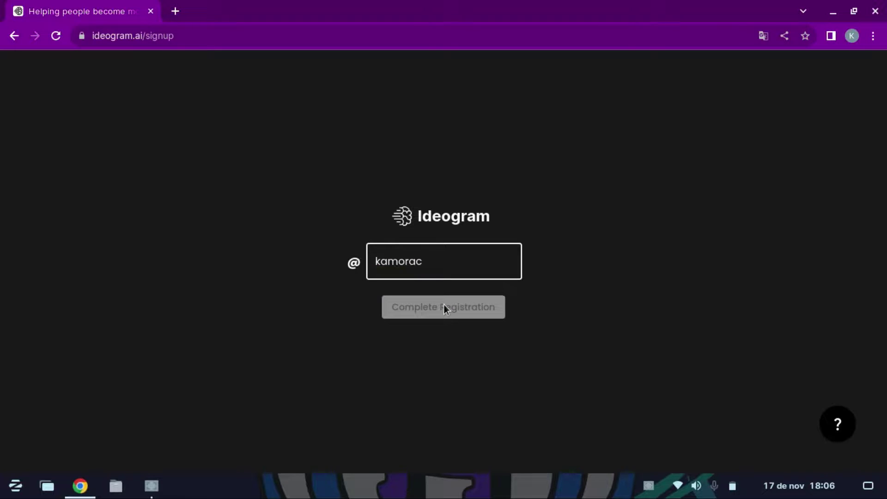
click(439, 307)
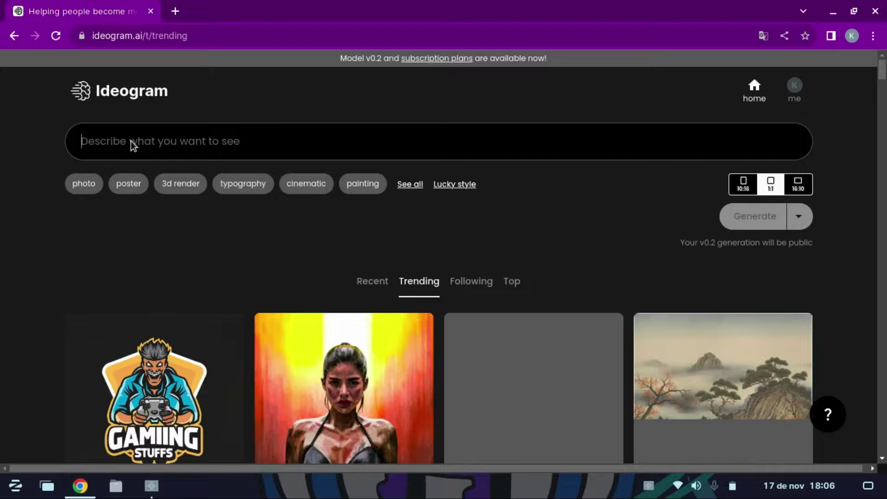
Scroll the Trending feed and open the kawaii Christmas girl-in-mug image
scroll(198, 289, down, 4)
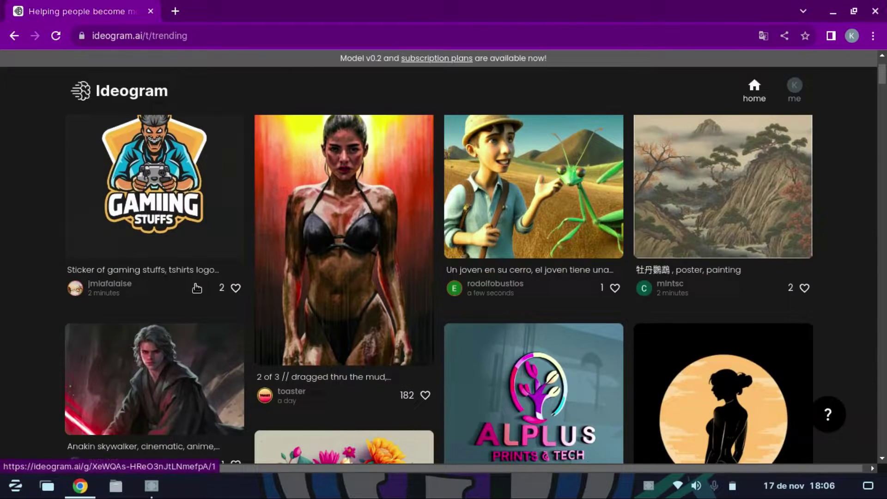
scroll(708, 353, down, 6)
scroll(767, 347, down, 9)
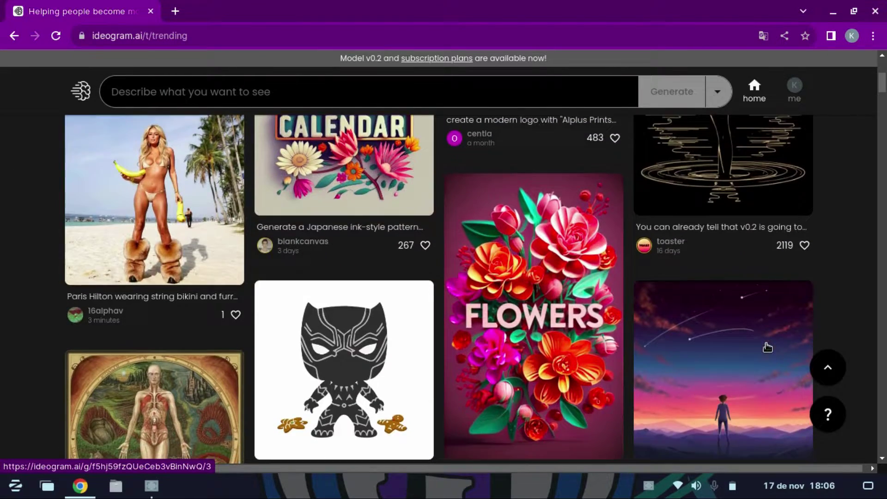
scroll(767, 347, down, 8)
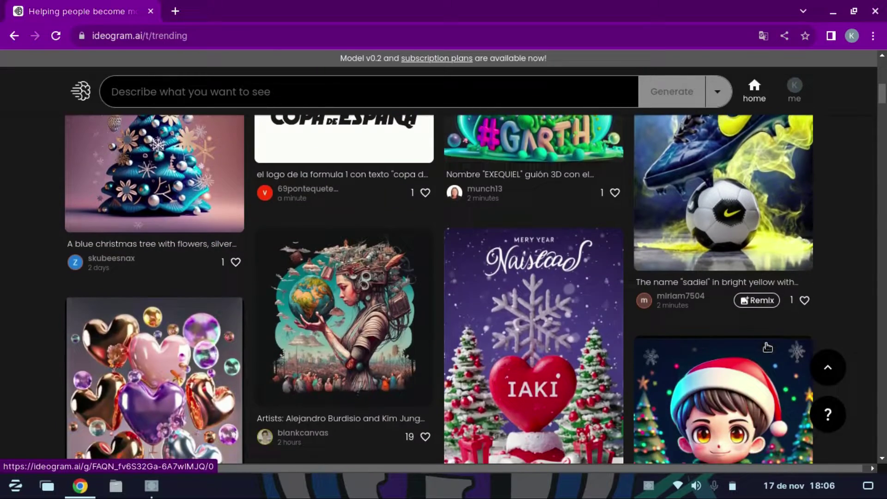
scroll(543, 302, down, 7)
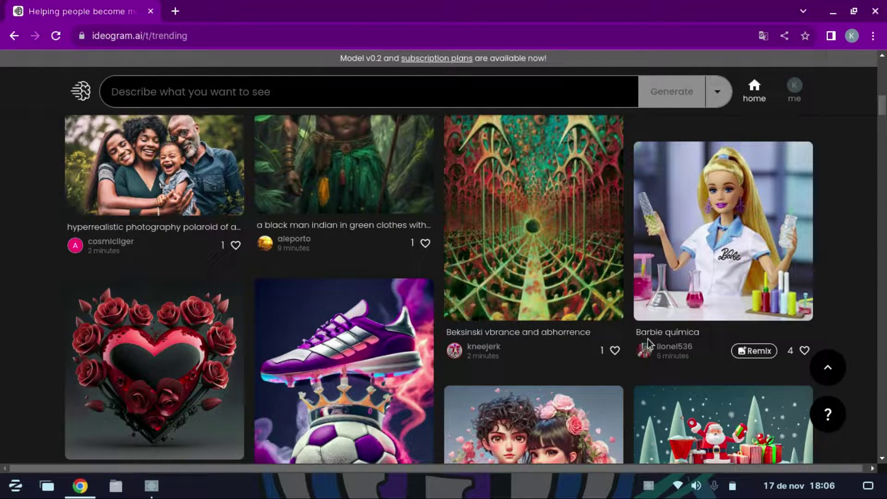
scroll(647, 339, down, 13)
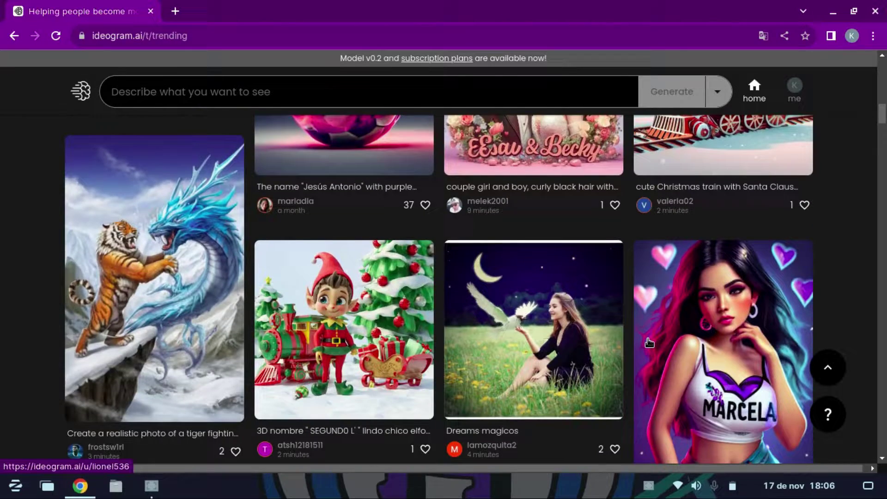
scroll(649, 341, down, 7)
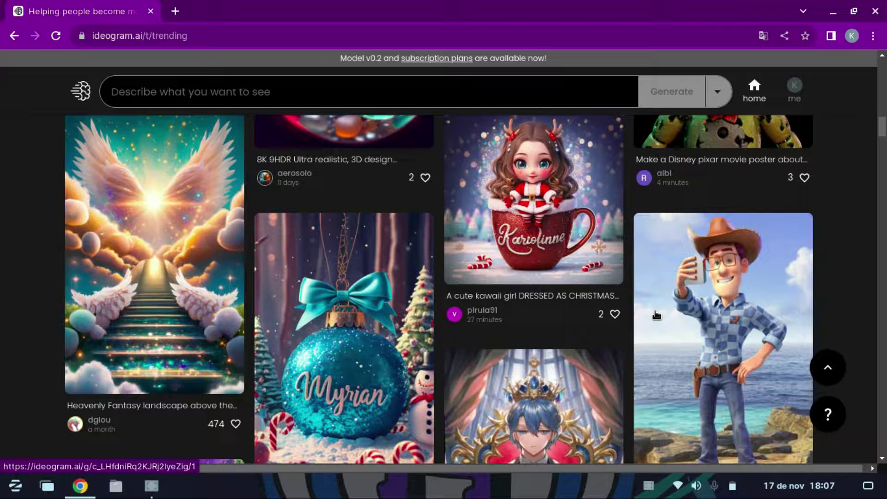
click(531, 180)
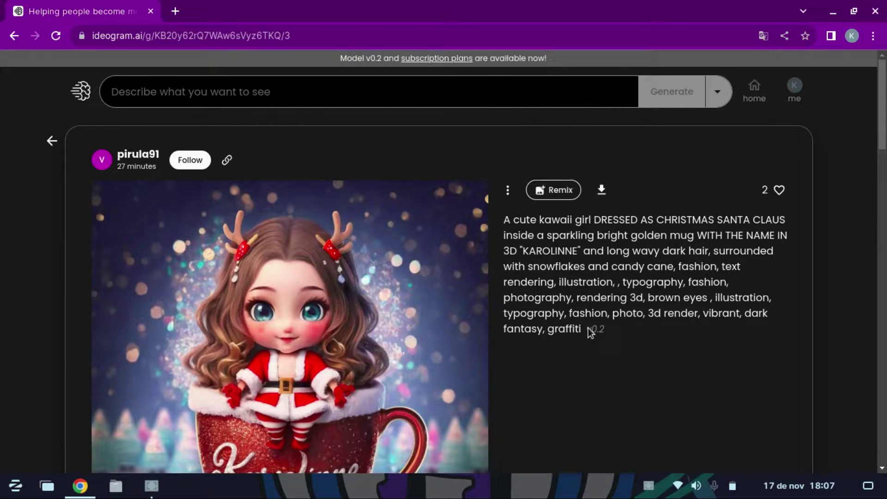
Paste the mug image's prompt into the prompt bar, replace KAROLINNE with HirCoir, and generate
drag(584, 331, 507, 222)
key(ctrl+c)
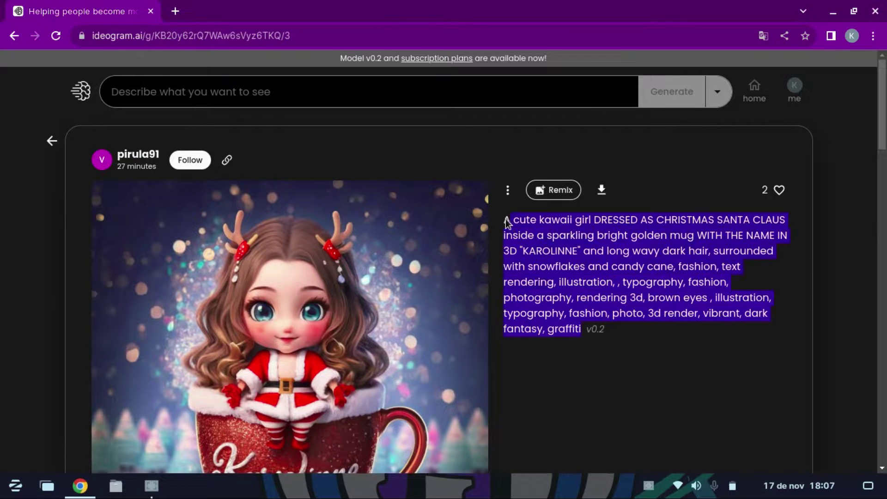
click(835, 121)
click(333, 87)
key(ctrl+v)
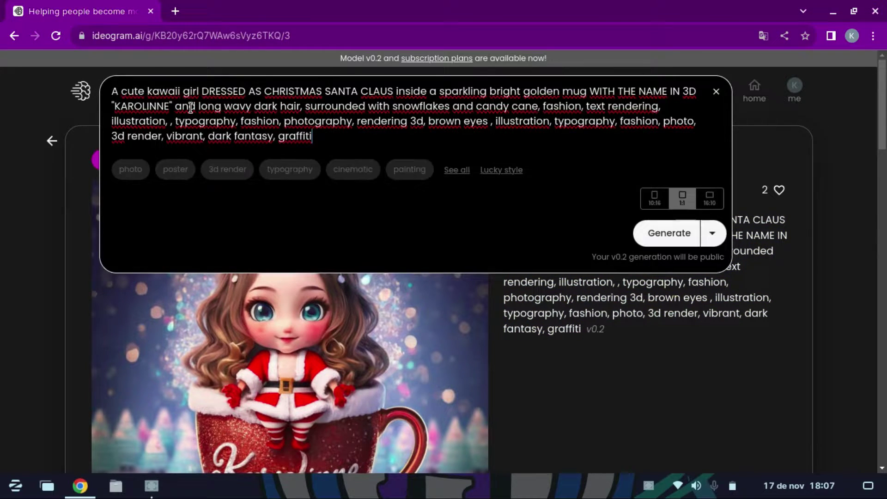
double_click(137, 106)
text(HirCoir)
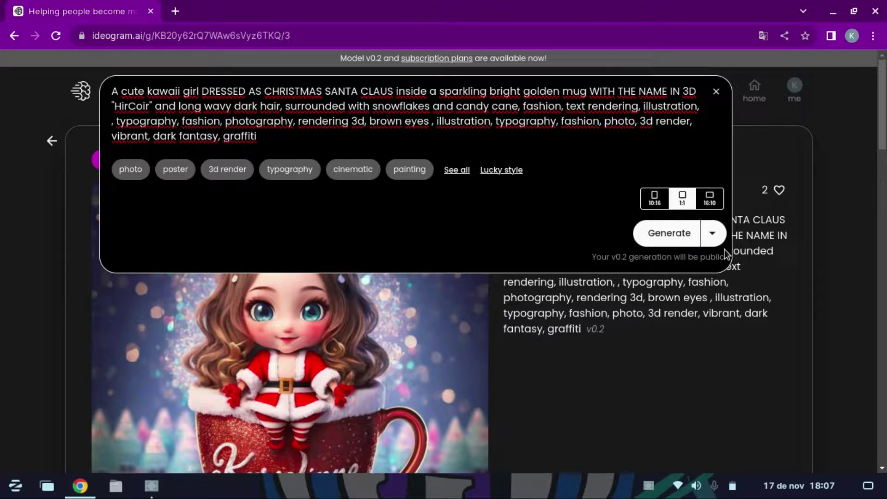
click(665, 231)
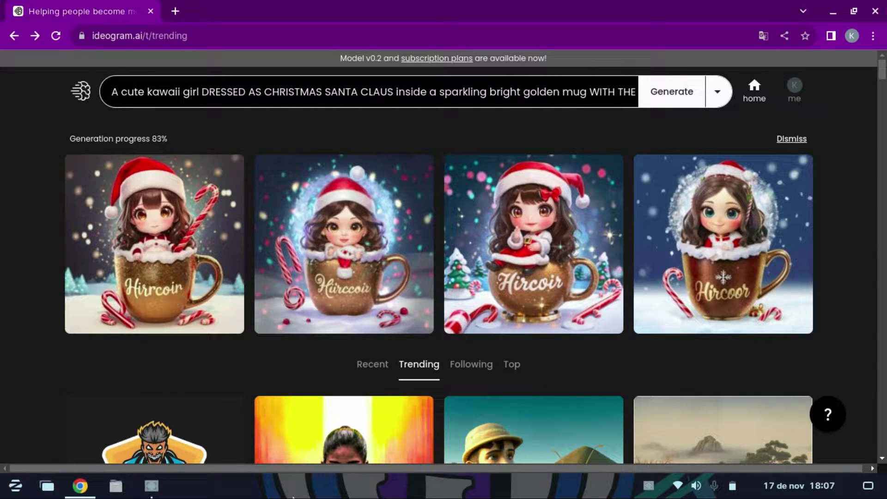
Open the second generated mug image and inspect it full size in a separate tab
click(287, 251)
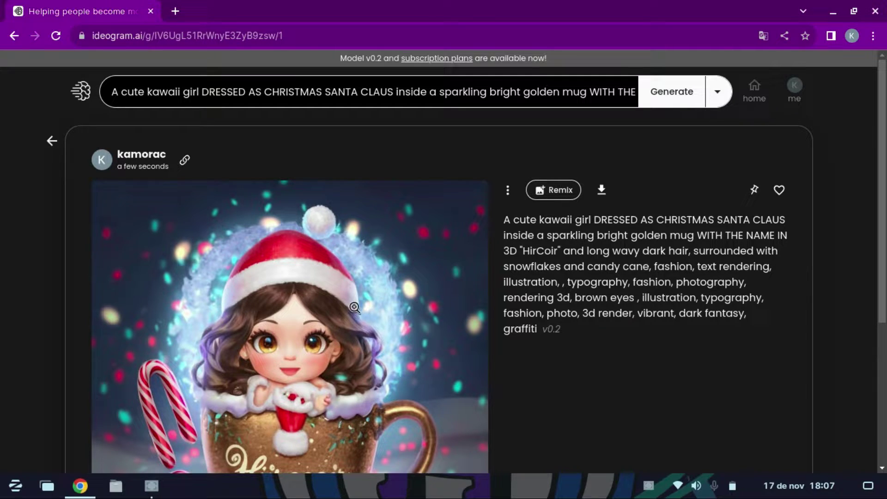
click(281, 370)
click(444, 266)
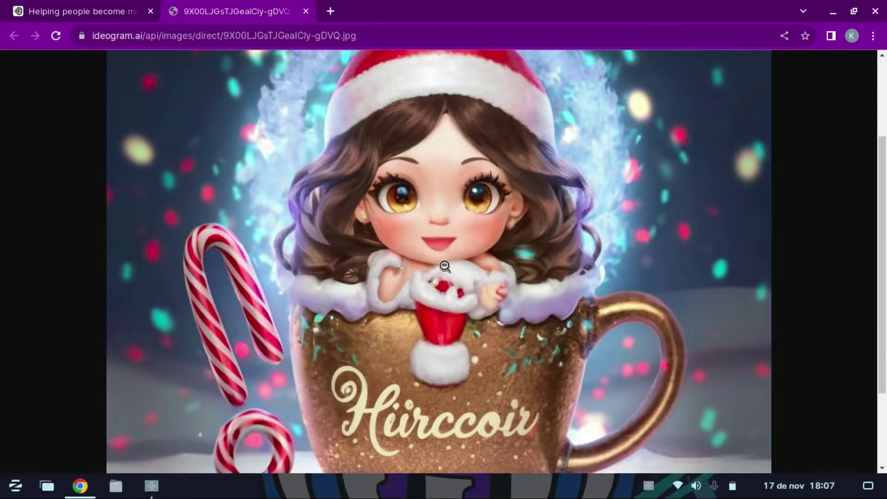
scroll(444, 267, down, 4)
scroll(442, 268, up, 7)
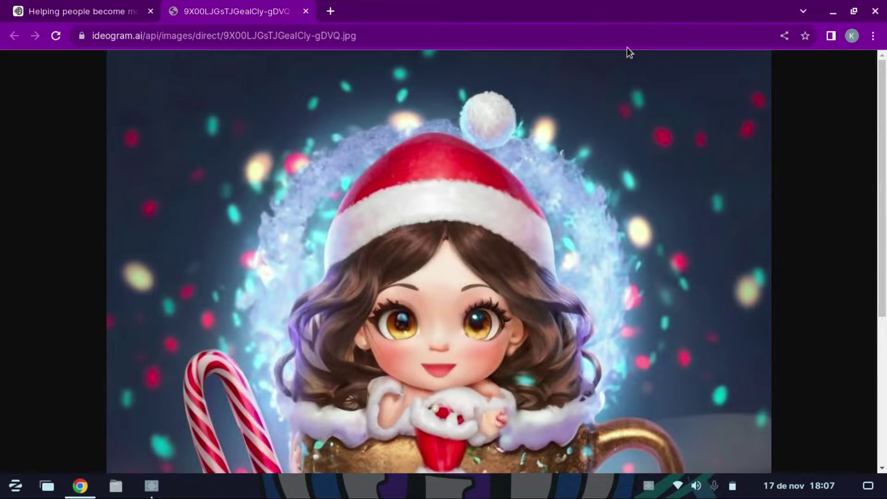
click(306, 11)
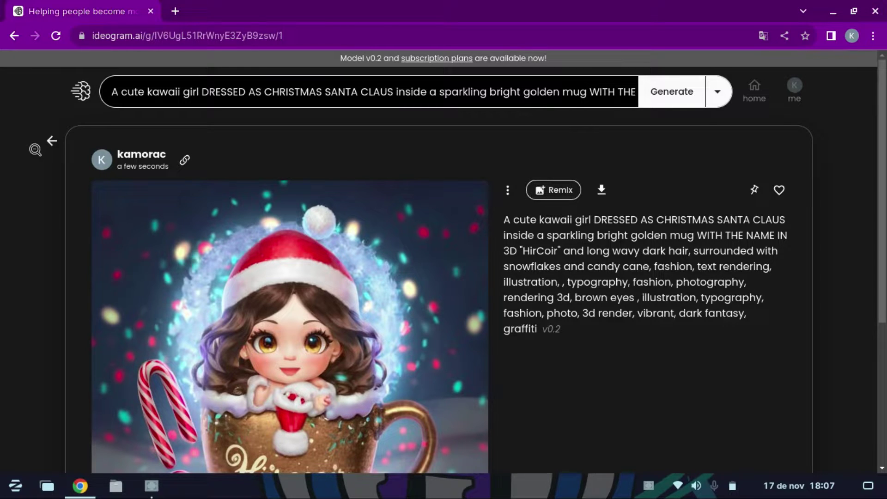
Replace the prompt with a morado/azul/verde 2D YouTube banner saying "HirCoir" and generate at 16:10
click(52, 141)
click(271, 91)
key(ctrl+a)
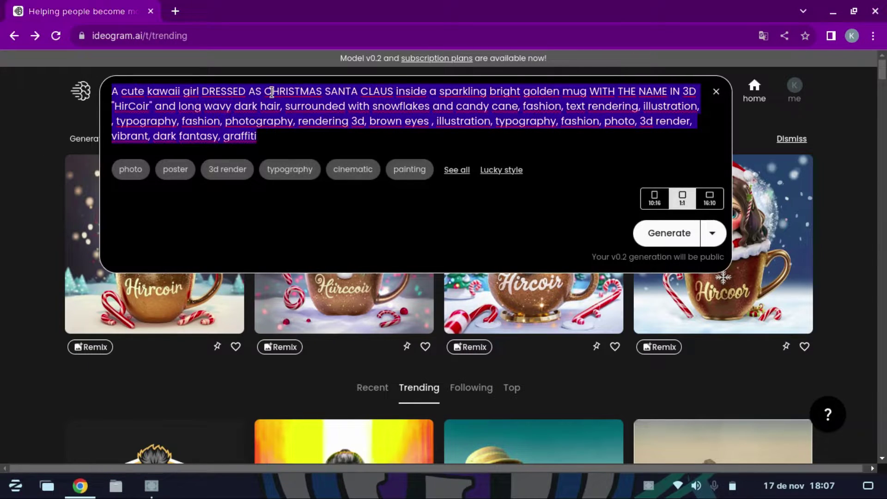
key(BackSpace)
text(Fondo de colores, colores principales son)
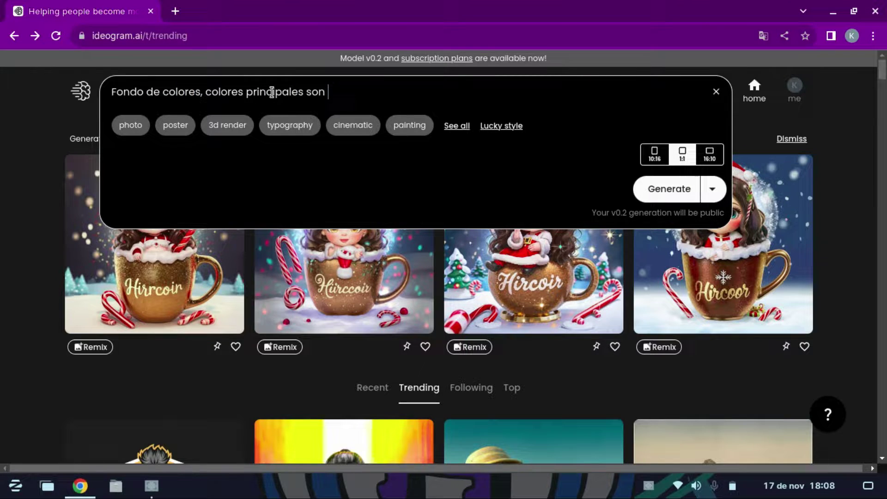
text( morado/azul/verde, text)
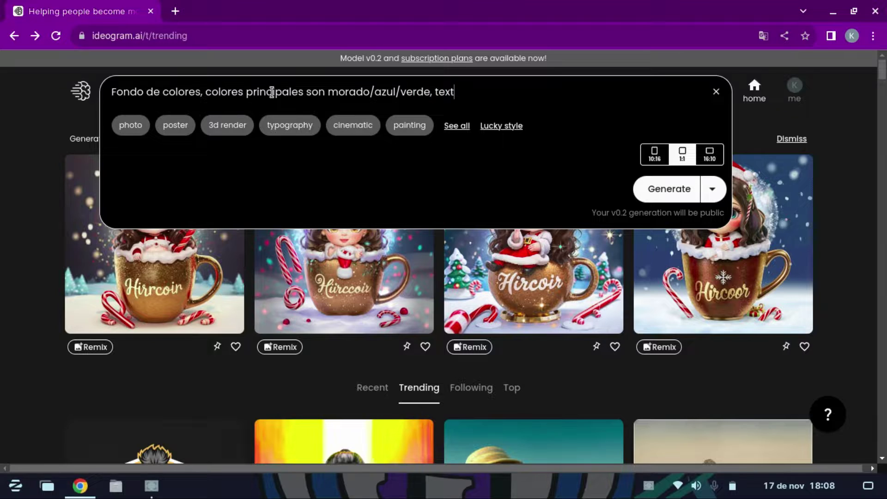
text(o centrado que dice "HirCoir", estilo 2d, )
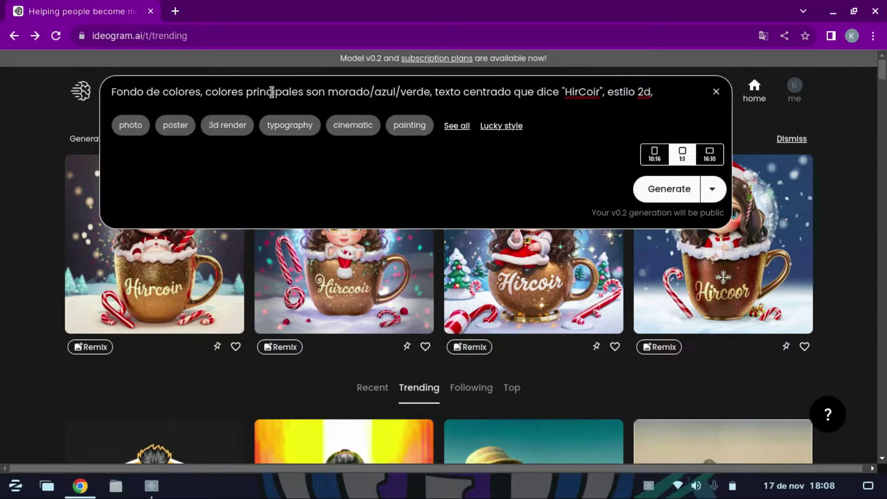
text(banner youtube)
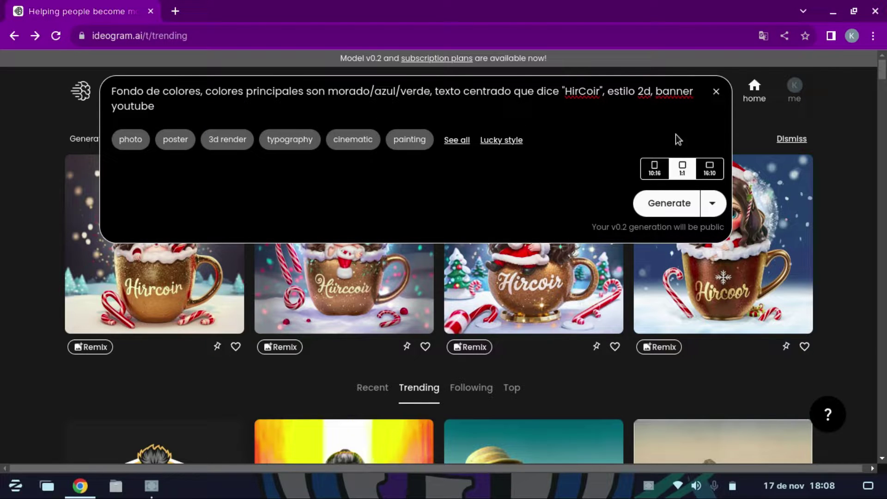
click(710, 169)
click(677, 206)
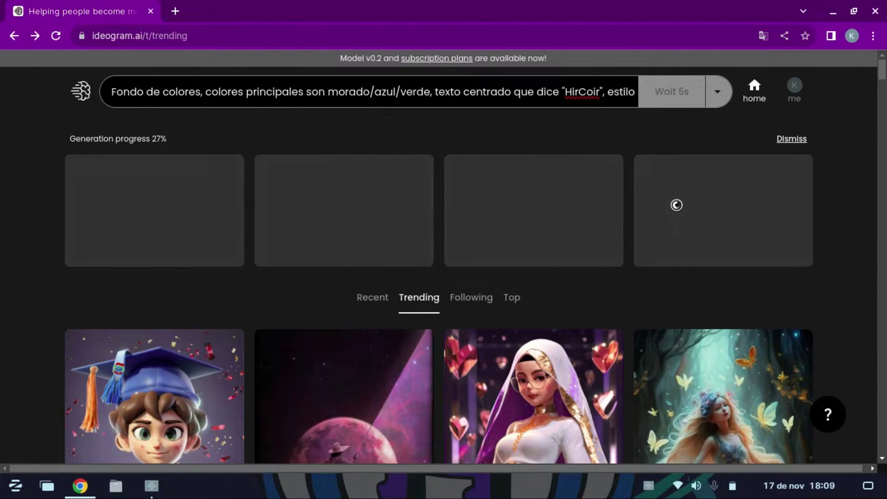
Open the purple-and-green HiRCOiR result and download it as a JPG
scroll(677, 205, down, 2)
scroll(677, 205, up, 2)
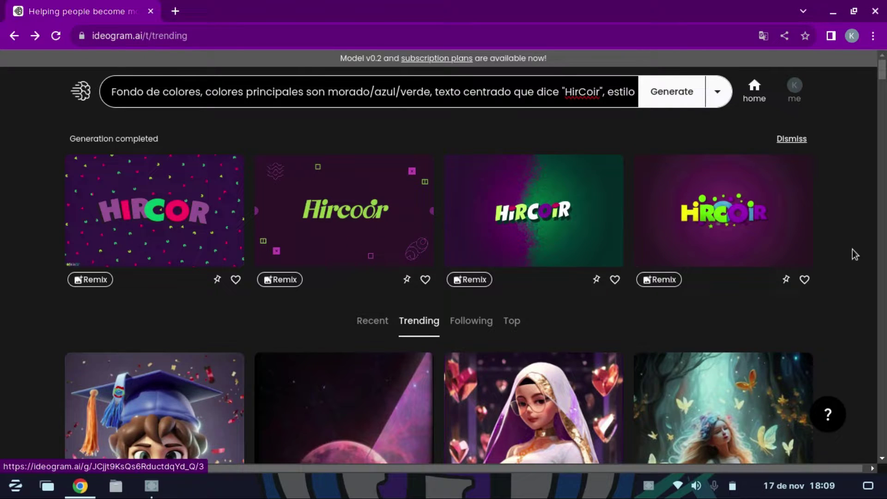
click(492, 176)
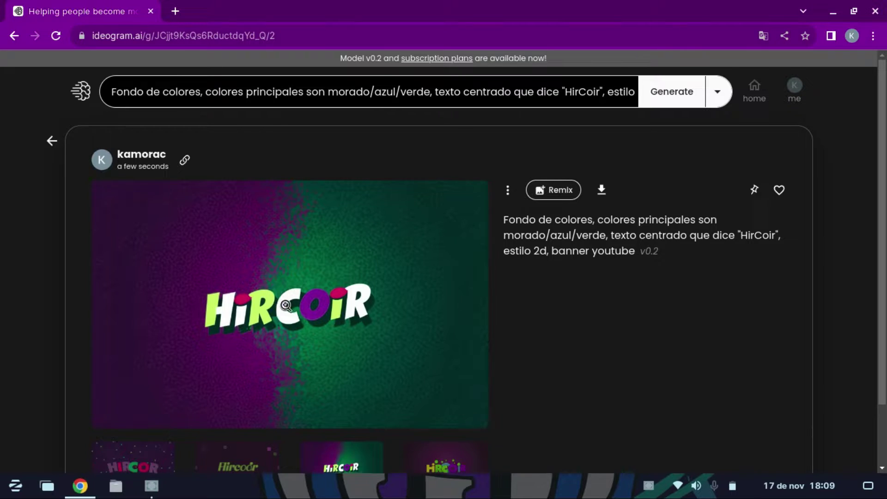
click(600, 196)
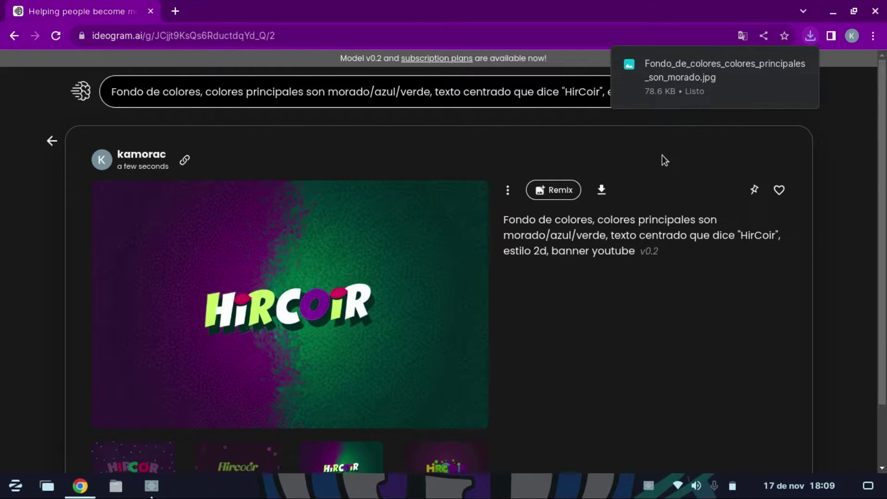
click(247, 90)
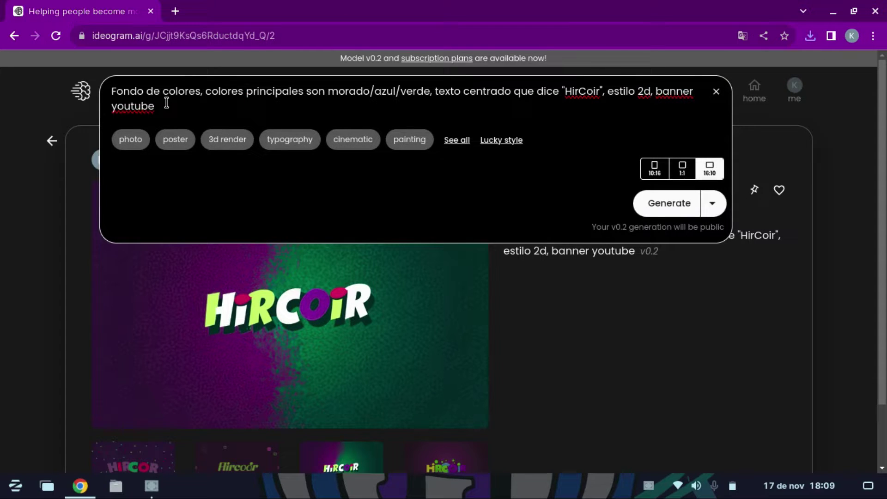
Append ', fondo estilo' to the banner prompt and generate a new set
text(, fondo estilo colores)
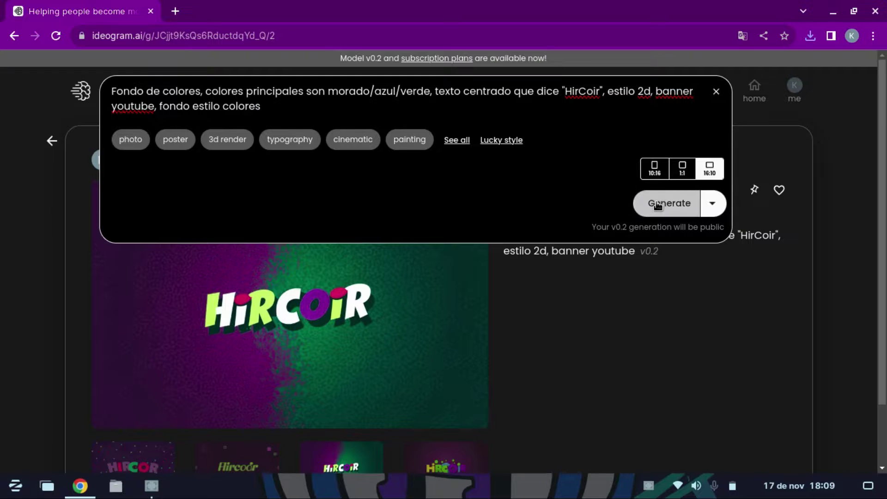
click(665, 203)
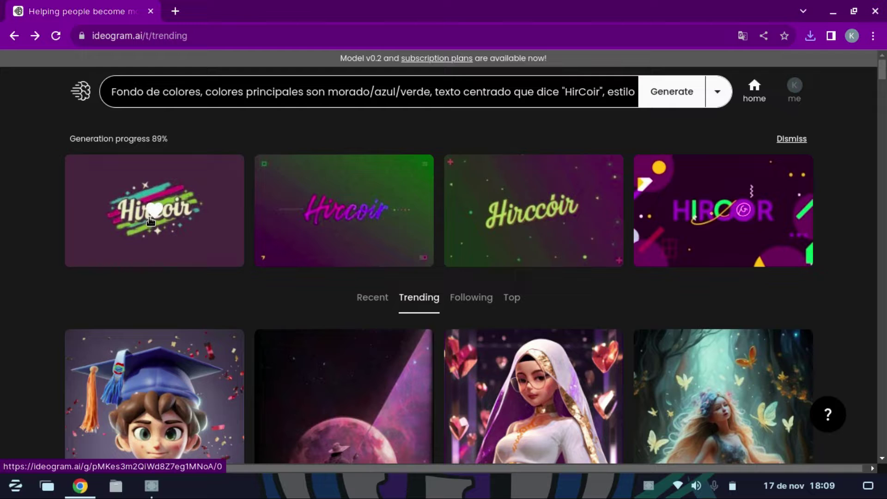
Download the brush-stroke Hircoir variation, then compare the pink and yellow script variations
click(662, 221)
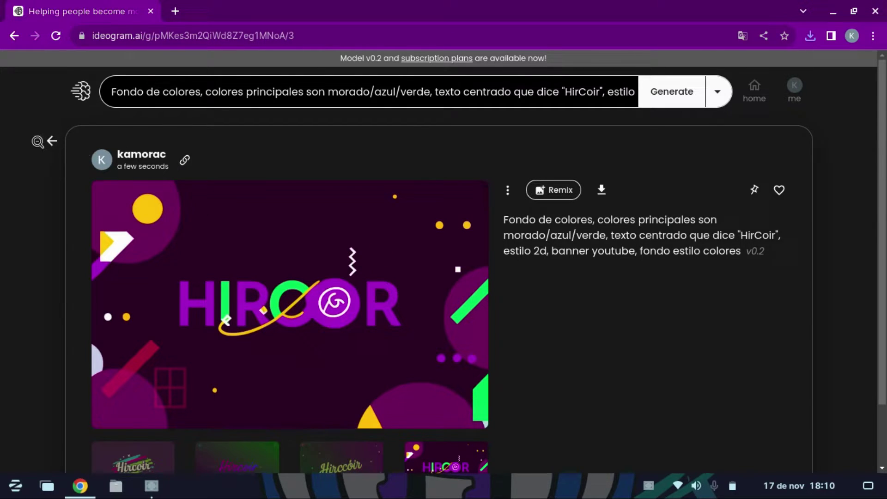
scroll(42, 141, down, 2)
click(123, 417)
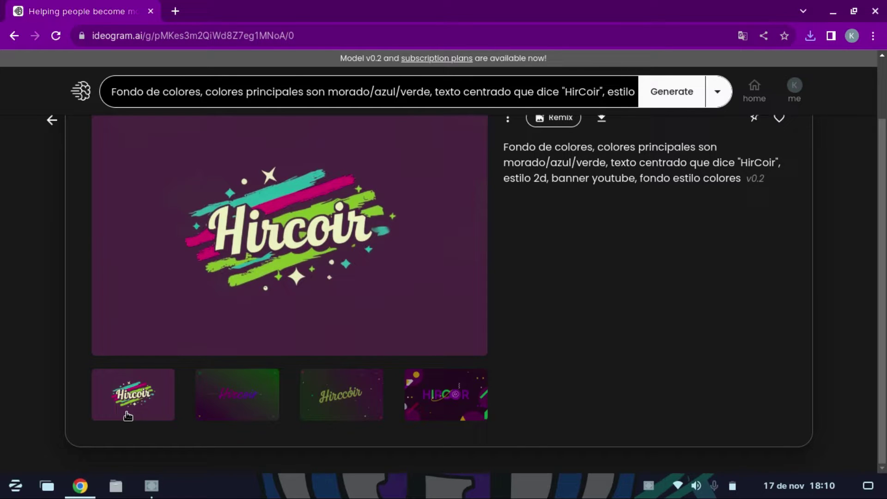
scroll(762, 151, up, 2)
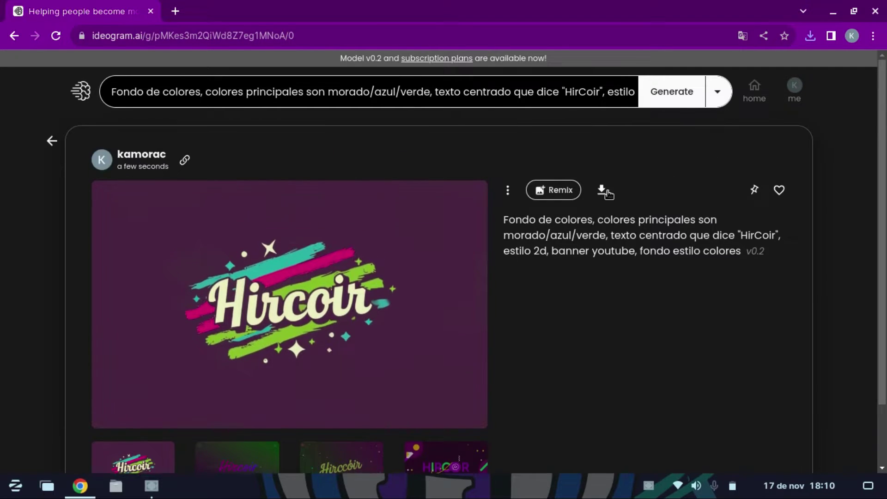
click(605, 191)
scroll(240, 400, down, 2)
click(240, 401)
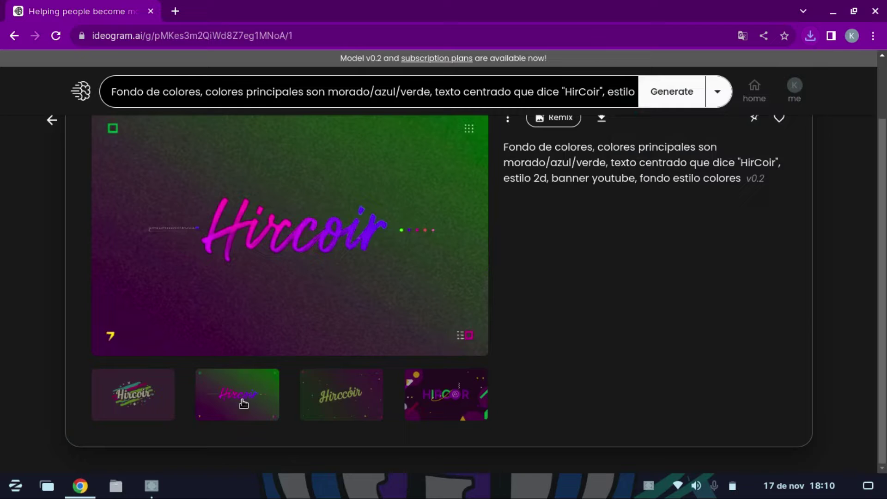
click(330, 406)
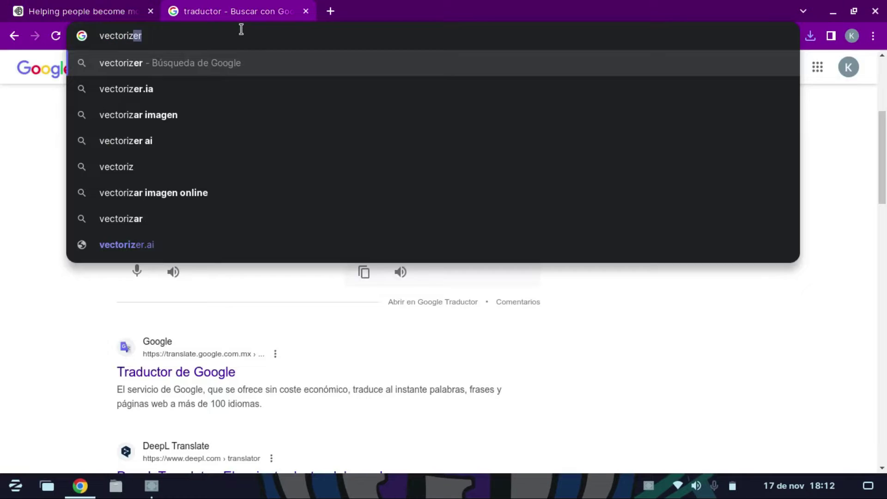
Load vectorizer.ai and dismiss the page translation offer
text(er.ai)
key(Return)
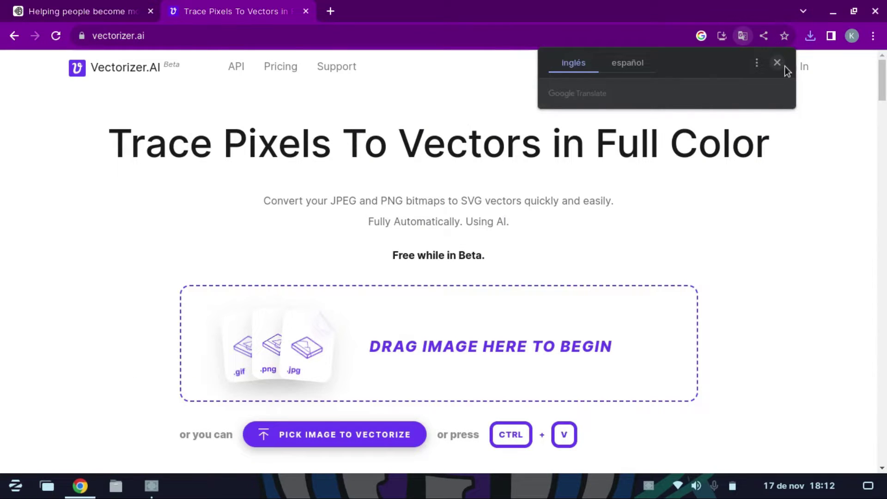
click(774, 64)
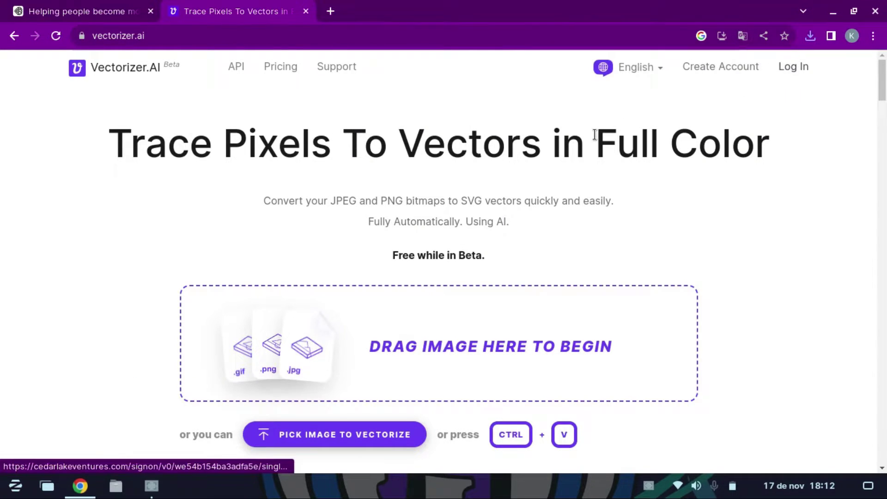
Choose 'Fondo_de_colores_colores_principales_son_morado (1).jpg' from Descargas to vectorize
click(425, 355)
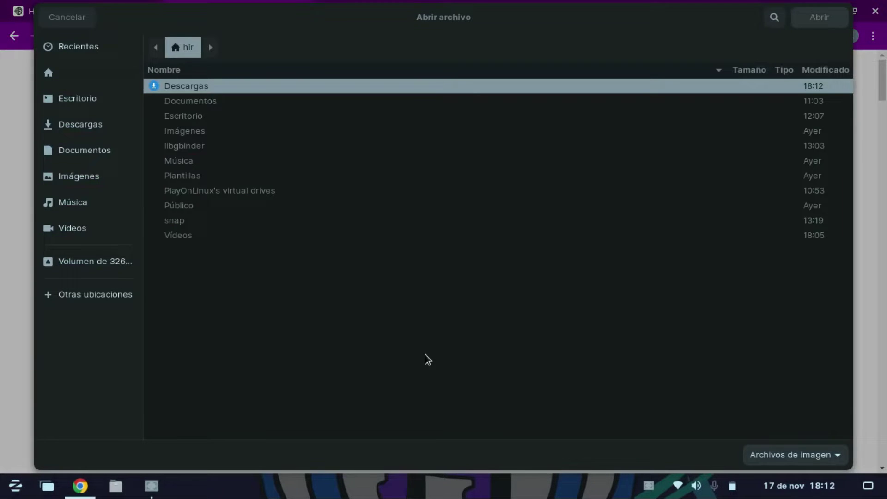
click(67, 97)
click(73, 125)
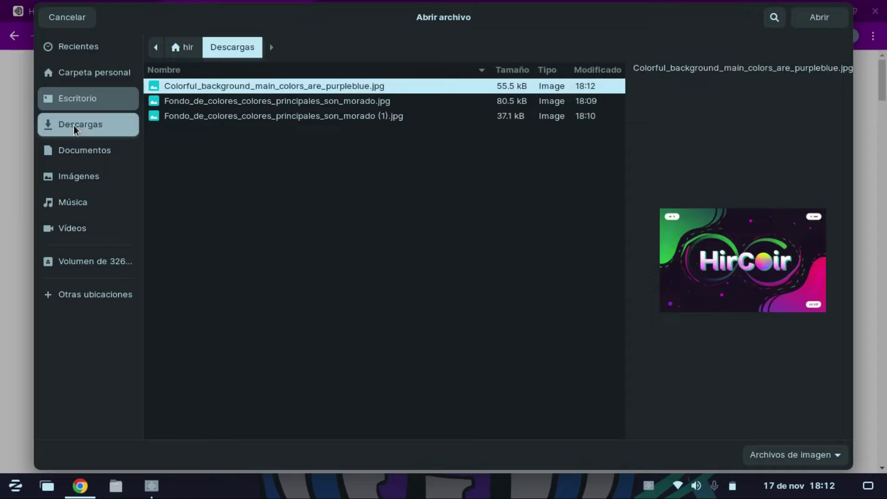
click(335, 102)
click(320, 117)
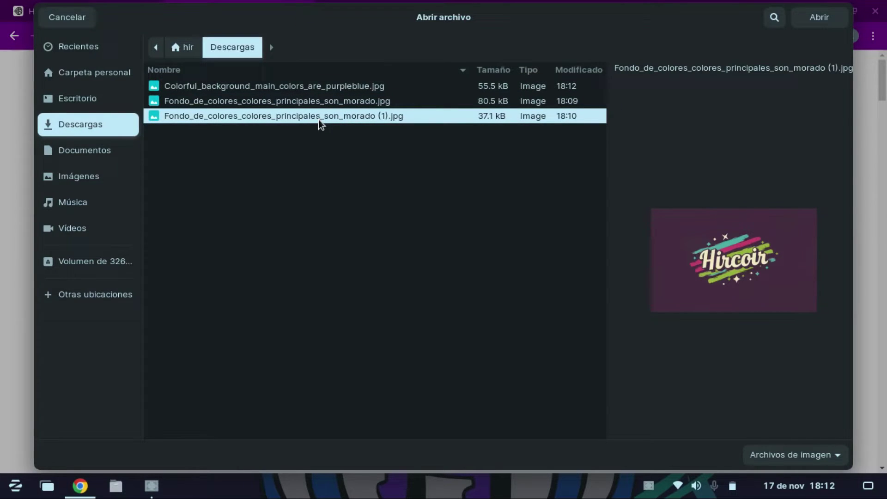
Upload the brush-stroke banner, then zoom and pan the comparison across the Hircoir lettering
click(811, 21)
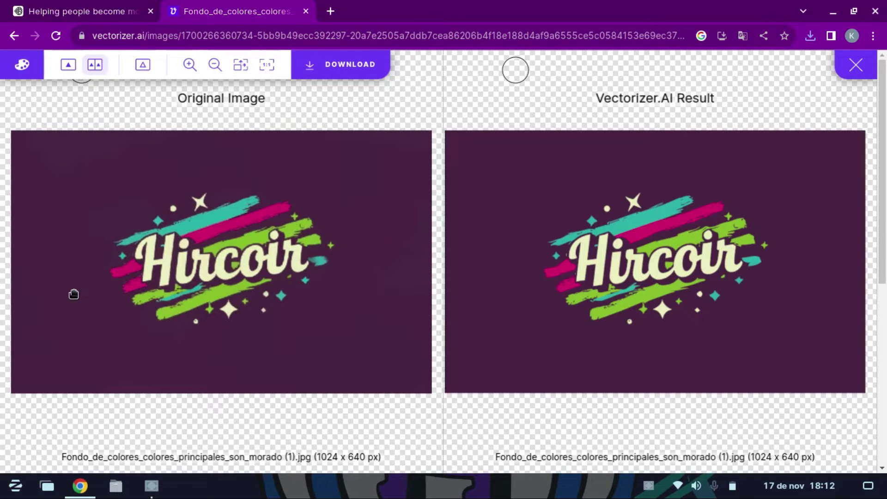
scroll(167, 224, up, 10)
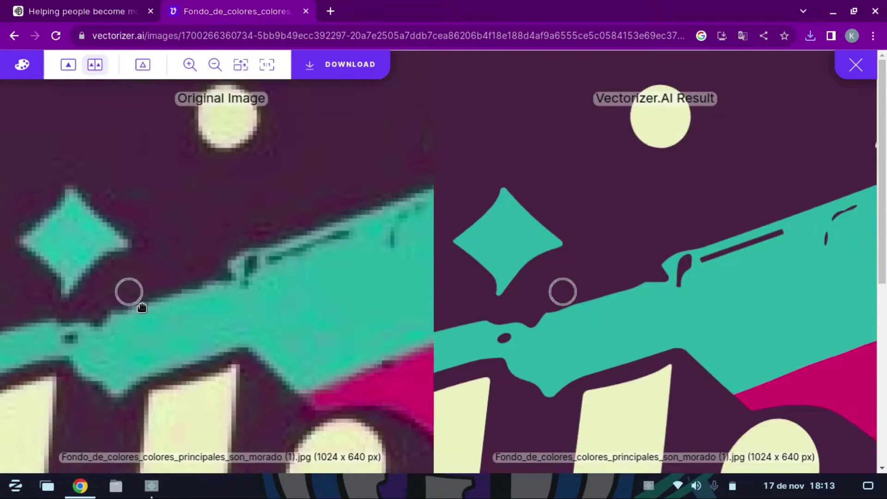
scroll(142, 307, down, 3)
scroll(402, 237, up, 5)
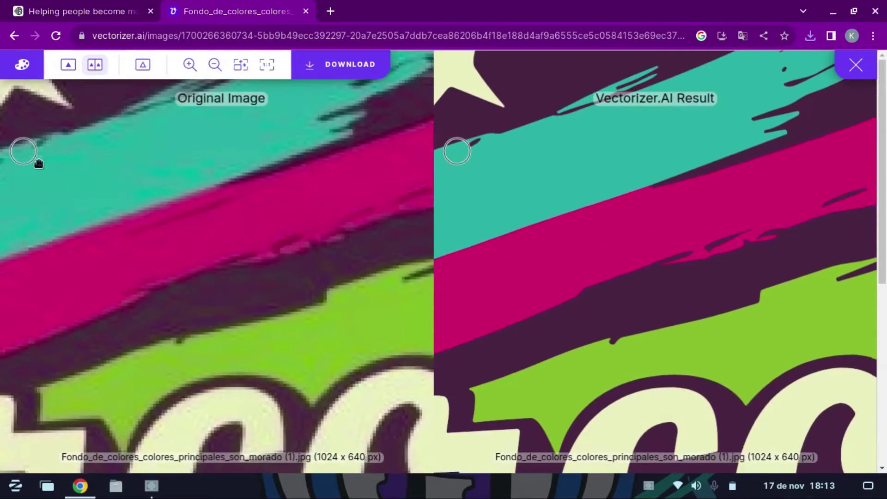
scroll(144, 249, down, 5)
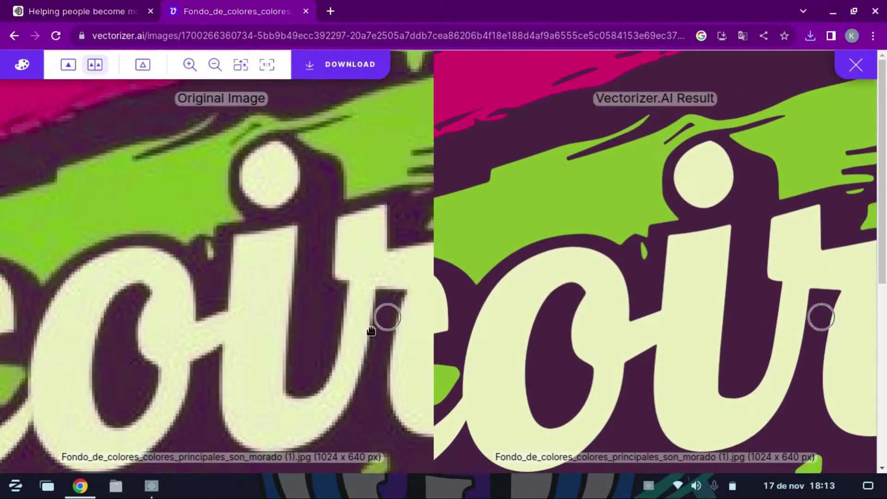
drag(371, 331, 242, 282)
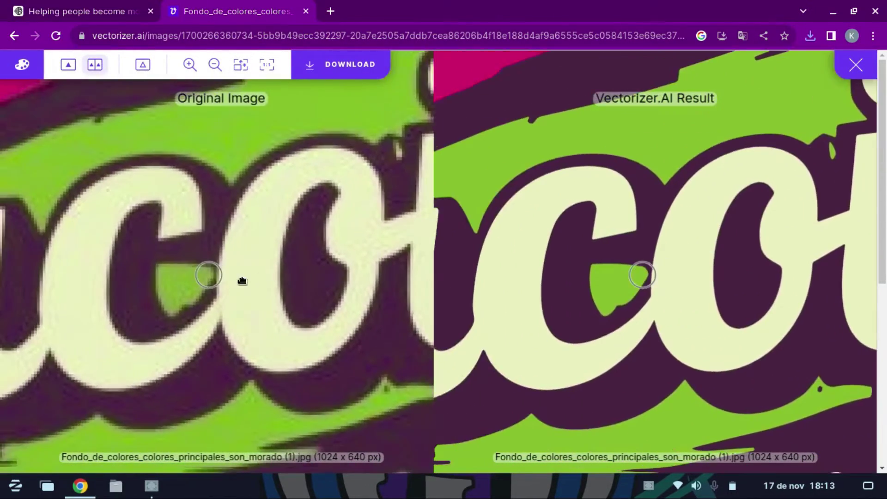
scroll(242, 282, down, 8)
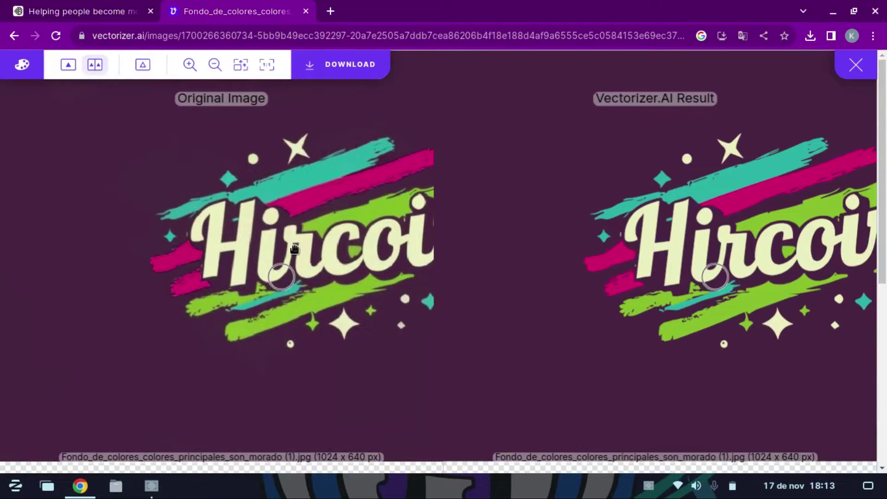
drag(294, 250, 75, 250)
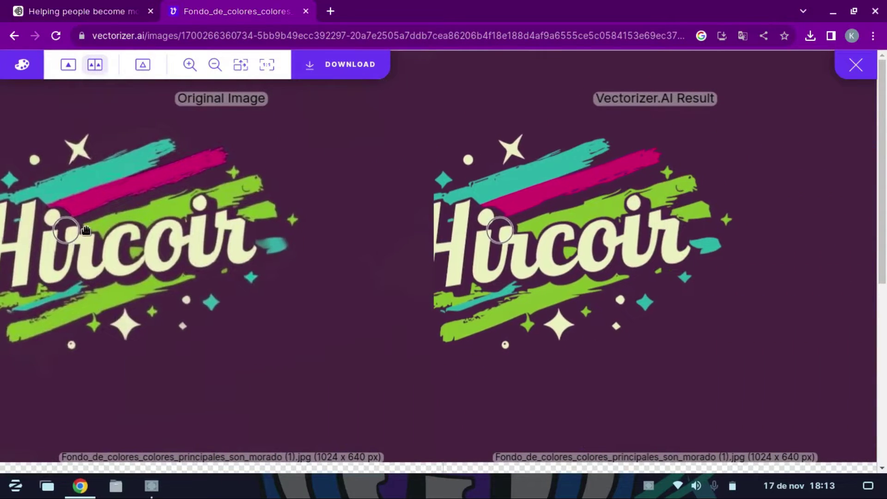
Download the vectorized banner in PNG format and open the 315 KB file
click(366, 77)
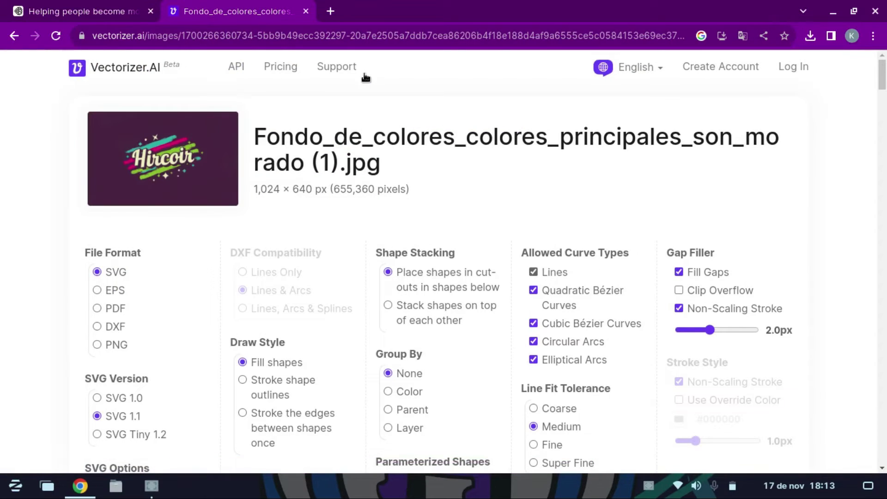
scroll(181, 191, down, 6)
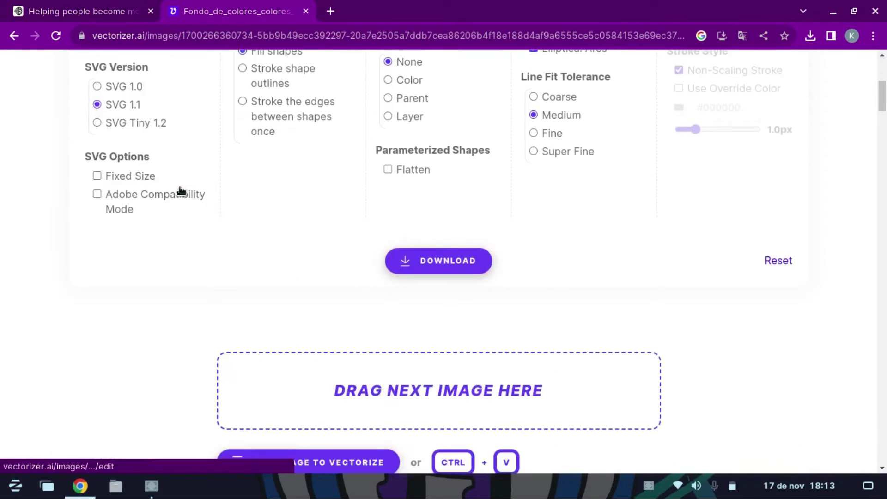
scroll(178, 192, up, 3)
click(97, 188)
click(466, 421)
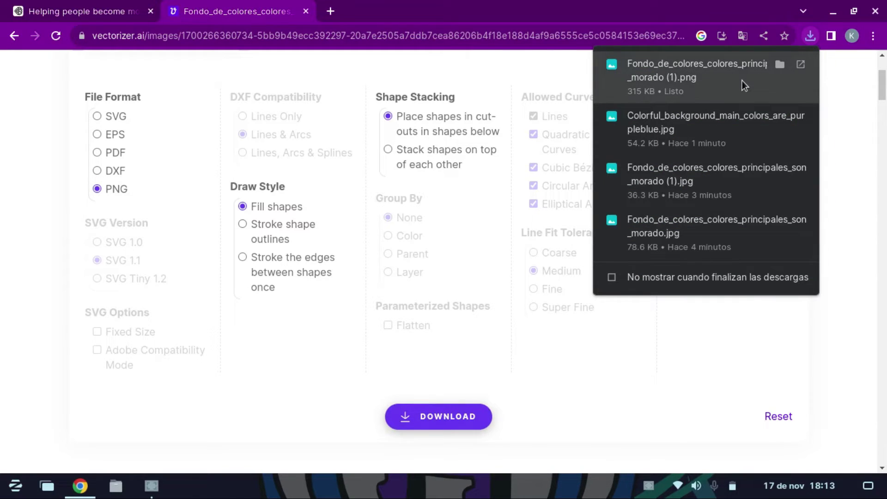
click(661, 84)
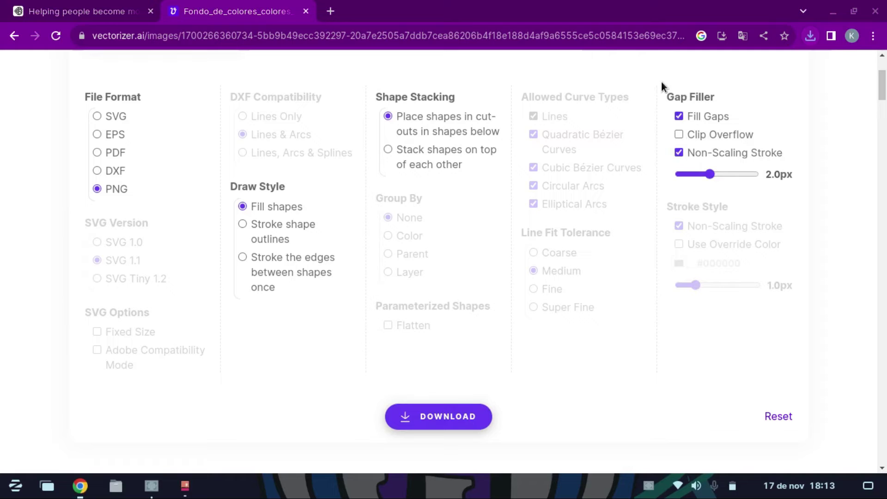
View the Hircoir PNG full-screen and zoom in to inspect it
key(F11)
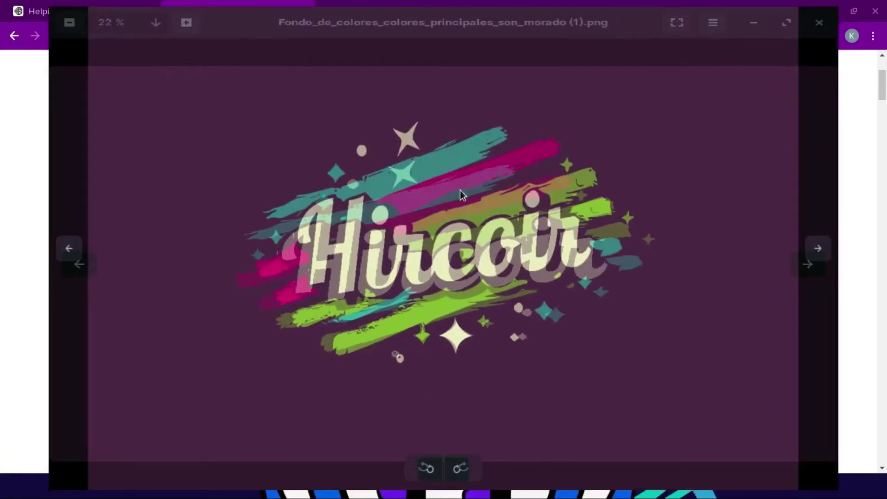
scroll(415, 298, up, 5)
scroll(408, 274, up, 2)
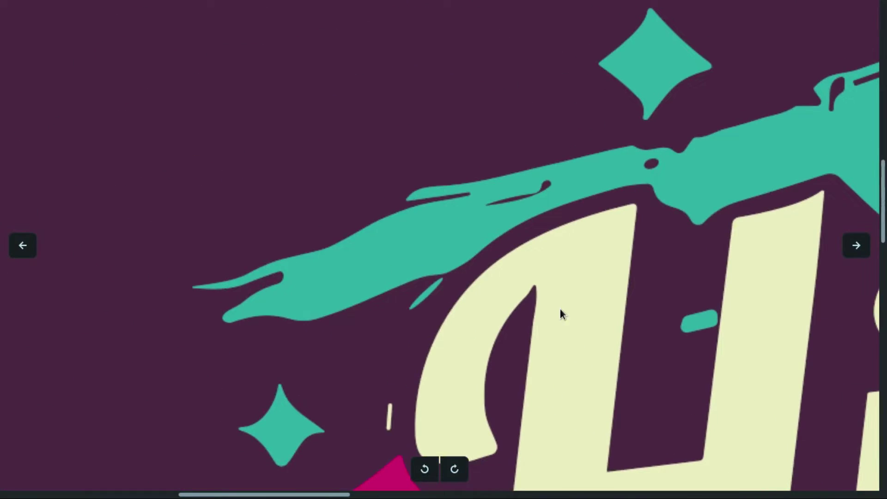
key(F11)
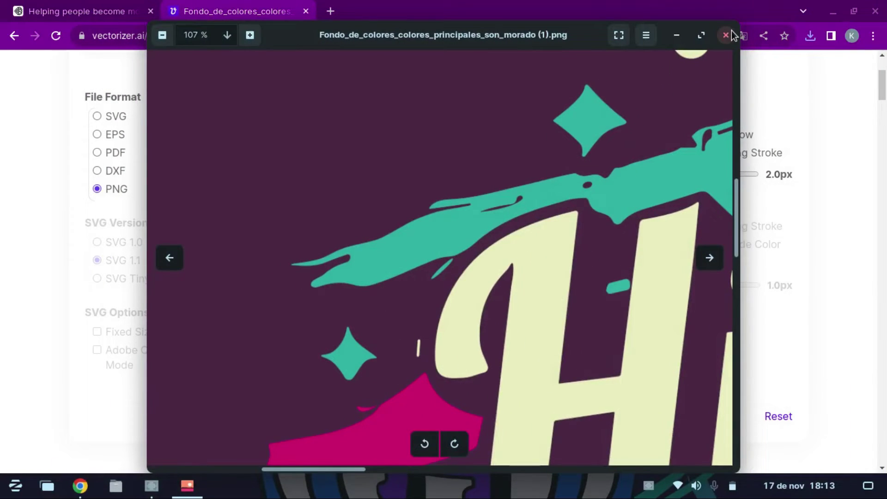
Set the vectorized Hircoir PNG as the desktop wallpaper and show the desktop
key(super+Up)
key(ctrl+F8)
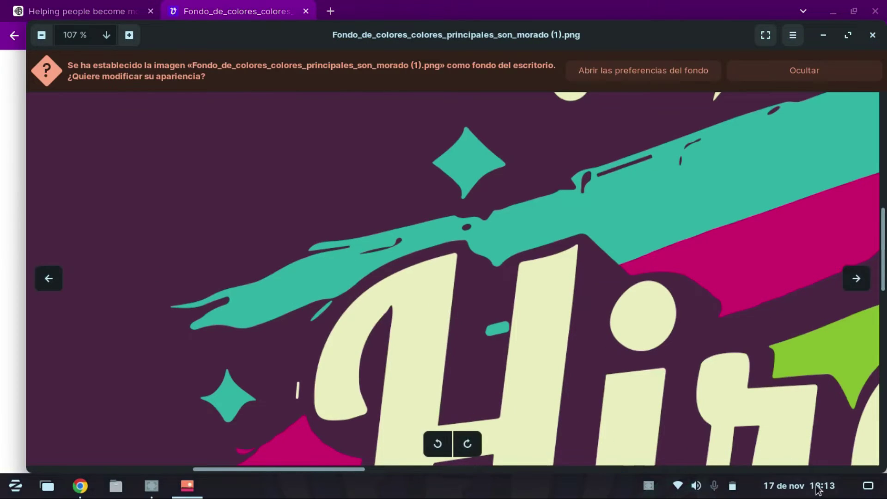
click(869, 485)
drag(653, 215, 1, 196)
drag(23, 4, 254, 283)
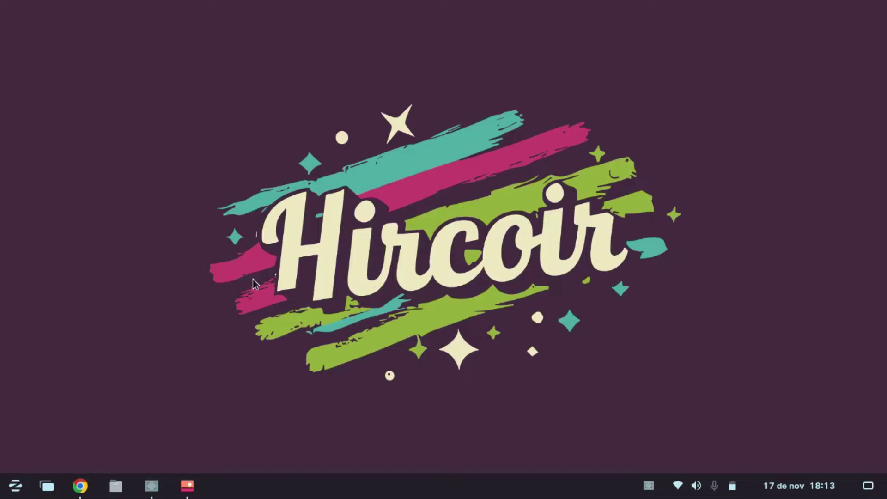
Upload 'Fondo_de_colores_colores_principales_son_morado.jpg' from Descargas to Vectorizer.AI
click(94, 494)
scroll(374, 313, up, 4)
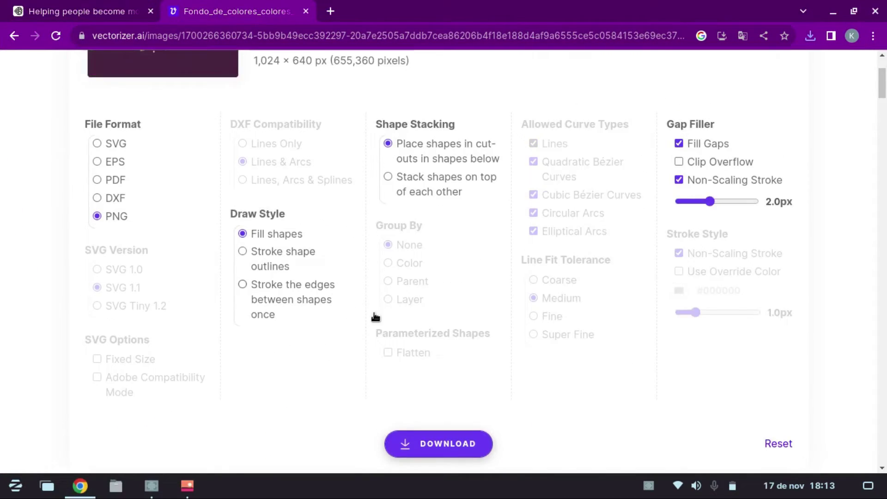
scroll(491, 167, down, 10)
click(404, 176)
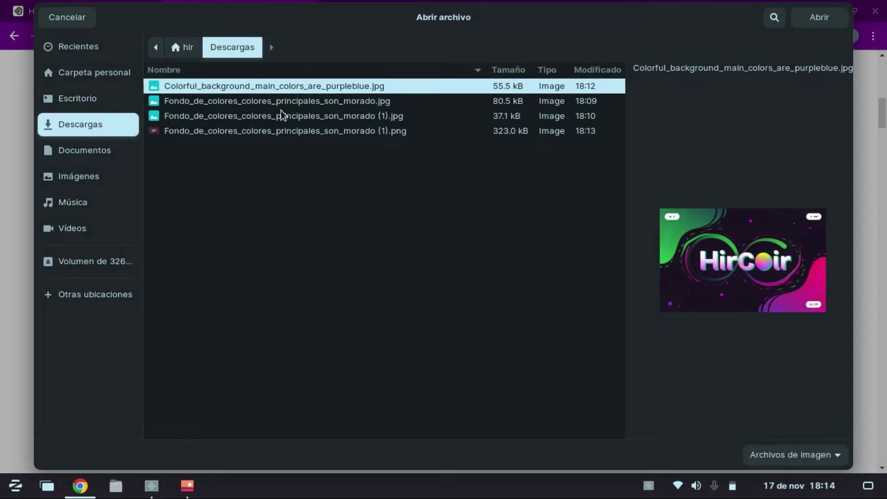
click(283, 106)
click(801, 15)
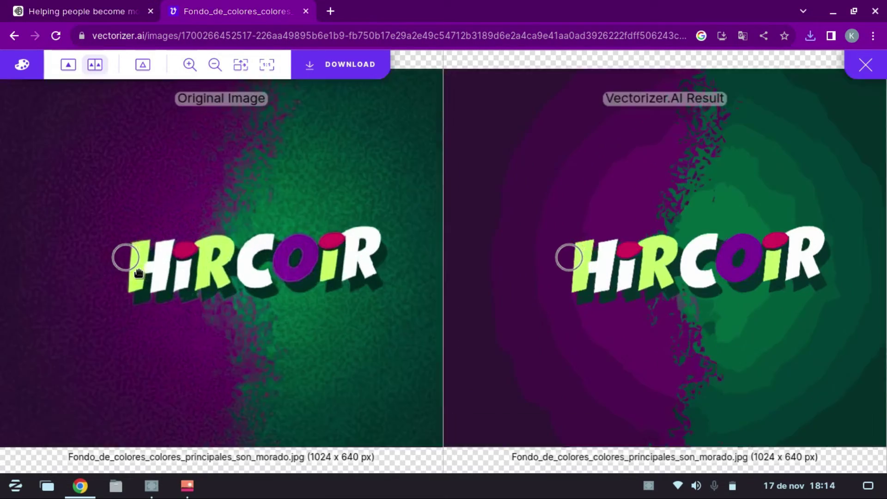
Pan the comparison across HiRCOiR, then download the vectorized result as PNG
scroll(139, 273, up, 5)
drag(309, 261, 96, 205)
drag(256, 255, 156, 267)
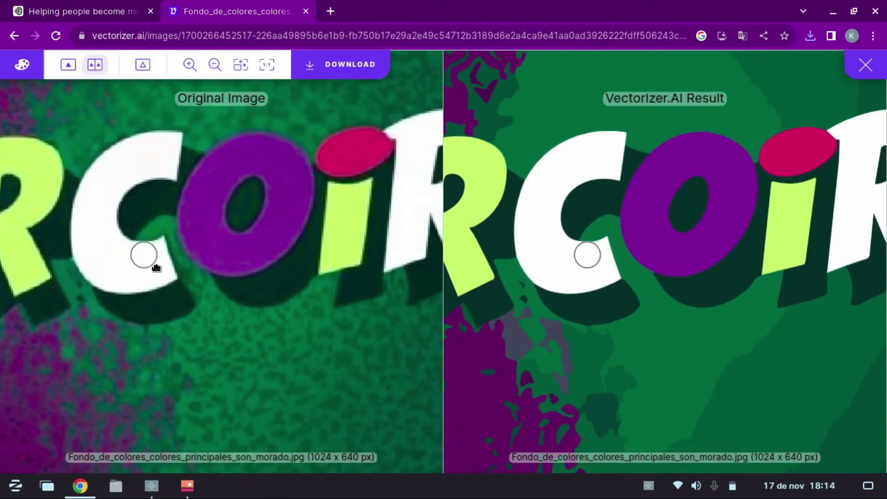
drag(282, 229, 56, 229)
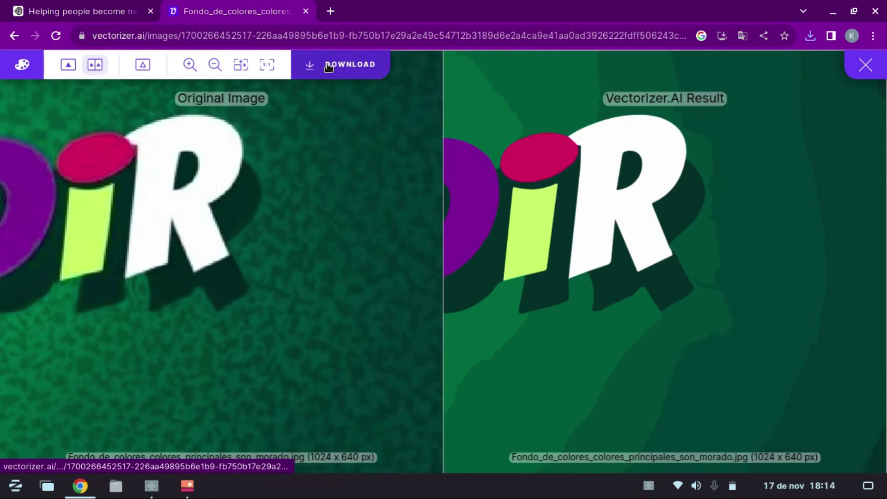
click(328, 67)
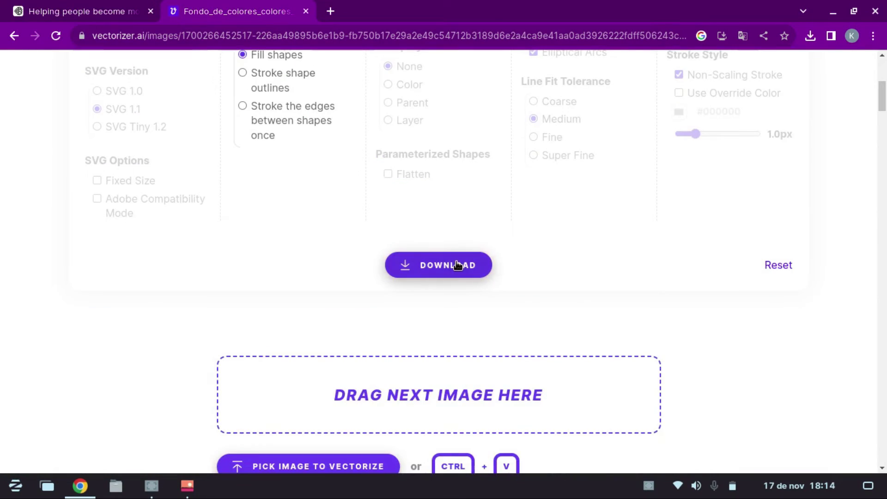
click(456, 266)
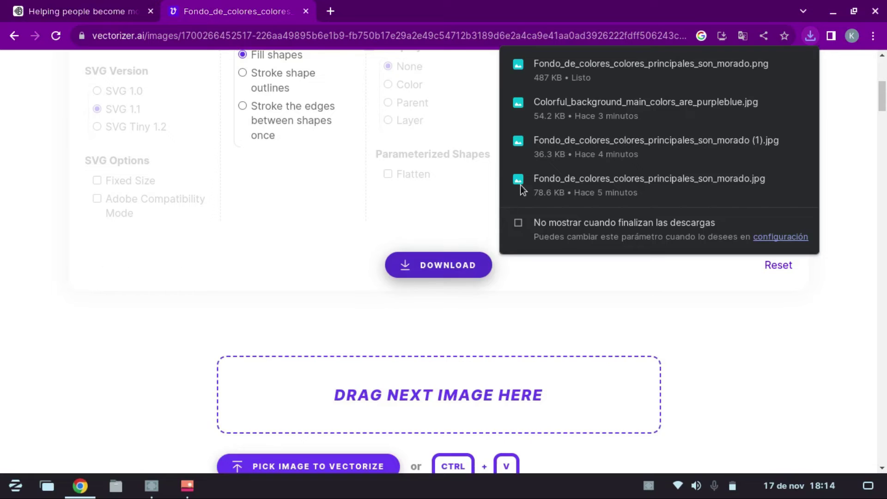
Open the downloaded HIRCOIR PNG and inspect it full-screen, zoomed on the Hi letters
click(606, 68)
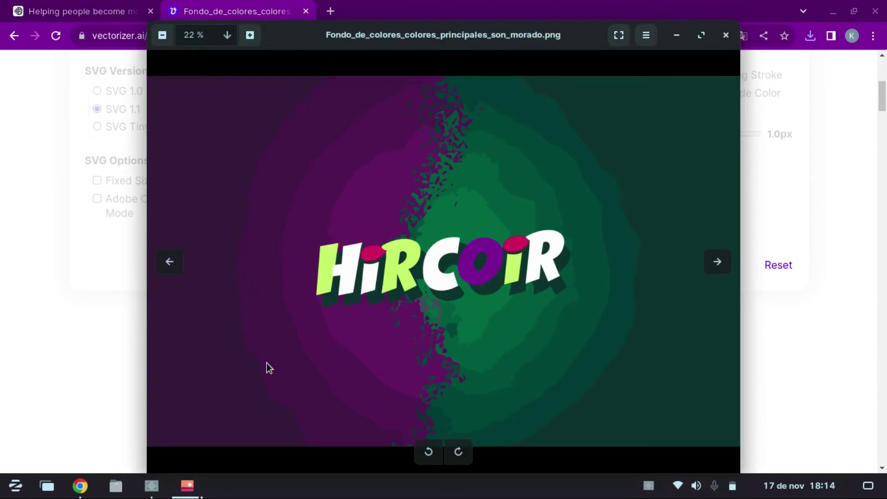
key(F11)
scroll(395, 277, up, 5)
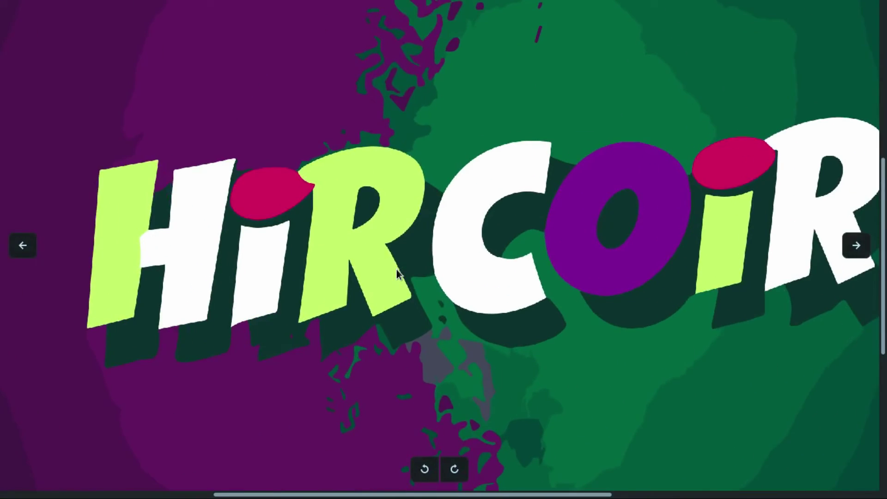
scroll(352, 255, up, 2)
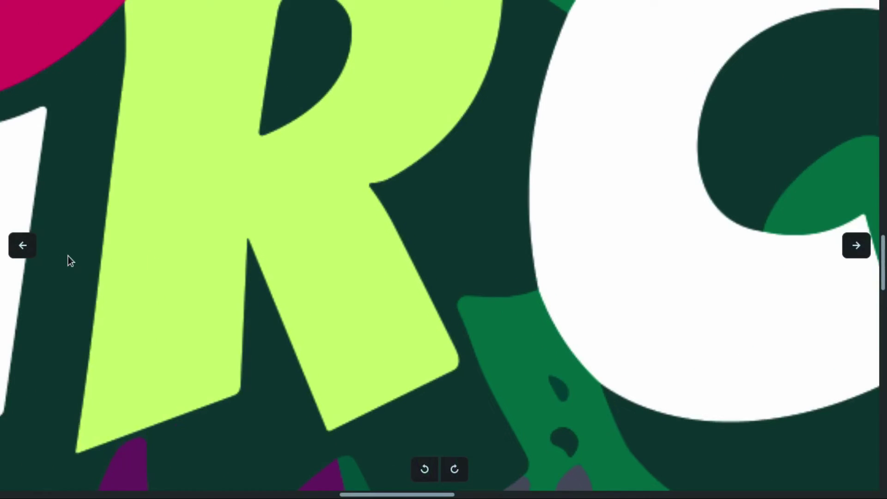
drag(101, 260, 663, 297)
scroll(491, 212, down, 2)
scroll(528, 224, up, 3)
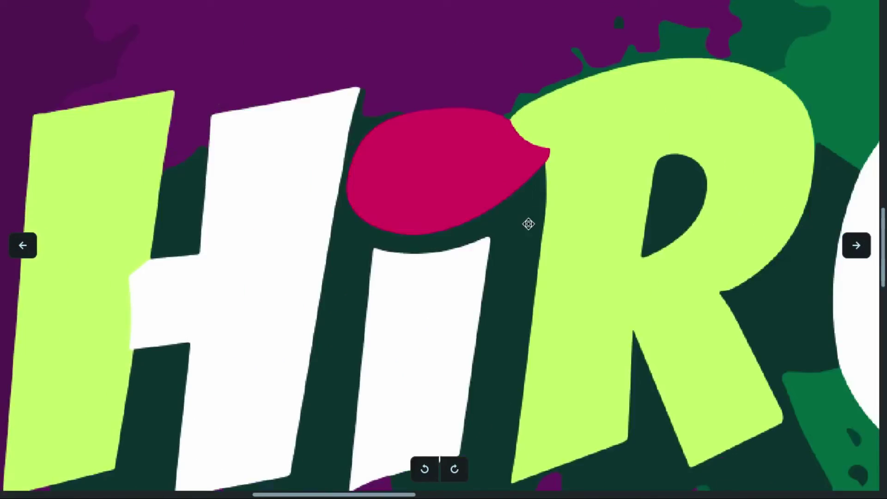
key(F11)
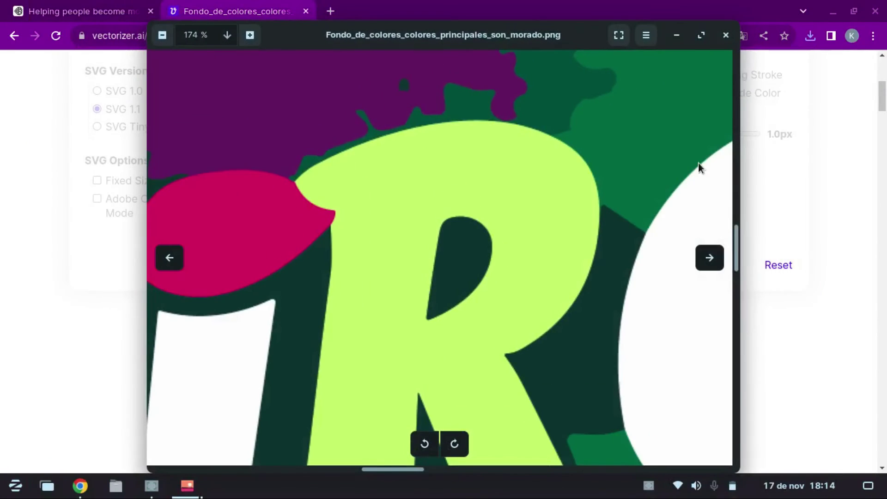
Close the viewer, open the first Hircoir image in Ideogram, then view its Vectorizer.AI result
click(725, 33)
key(ctrl+shift+Tab)
click(194, 236)
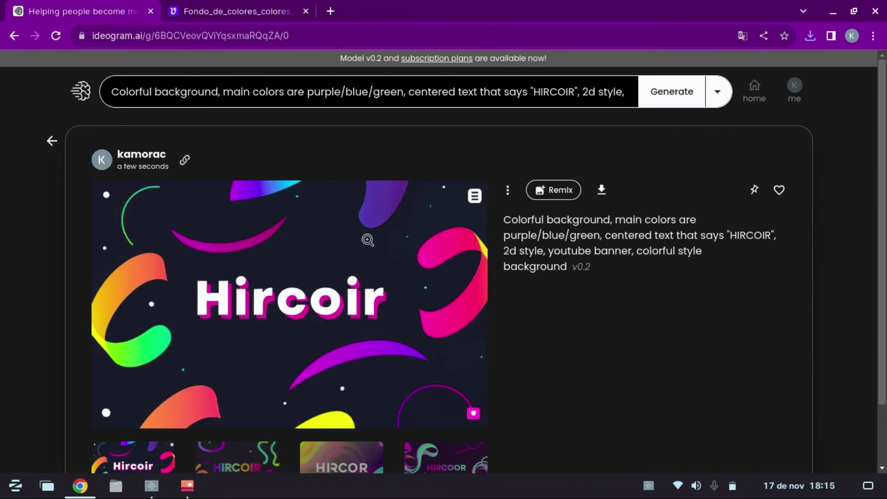
key(ctrl+Tab)
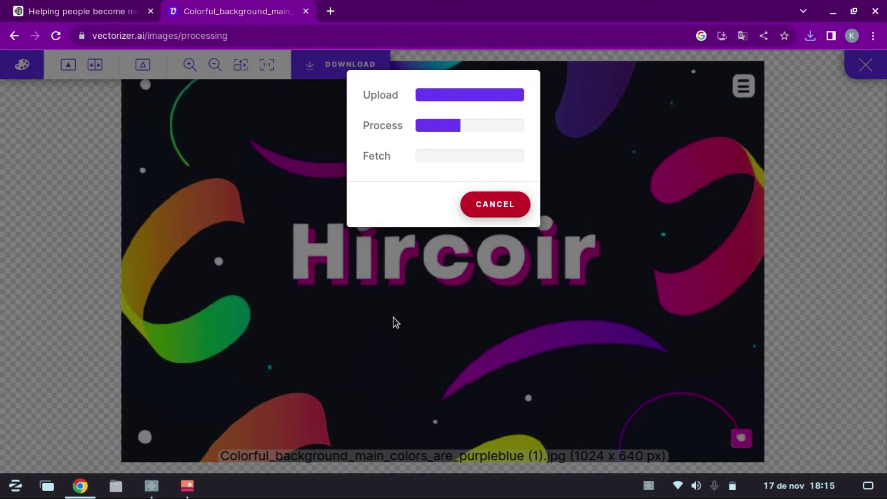
scroll(278, 272, up, 5)
scroll(281, 241, down, 5)
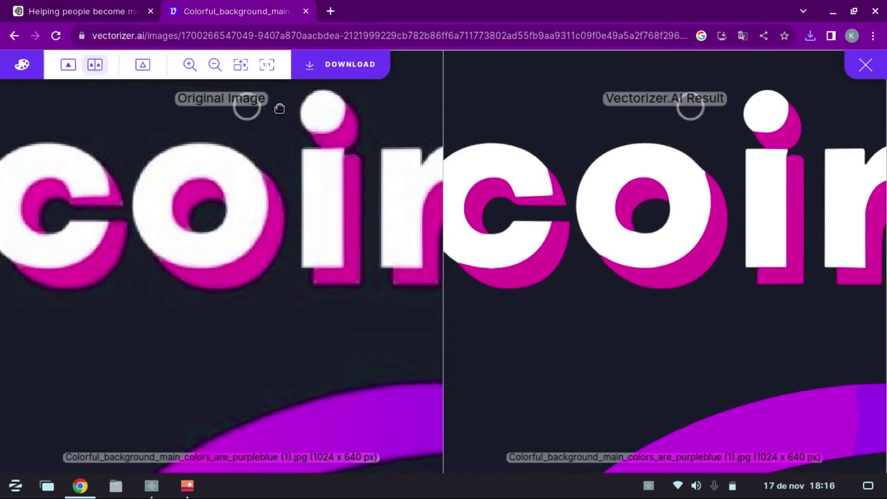